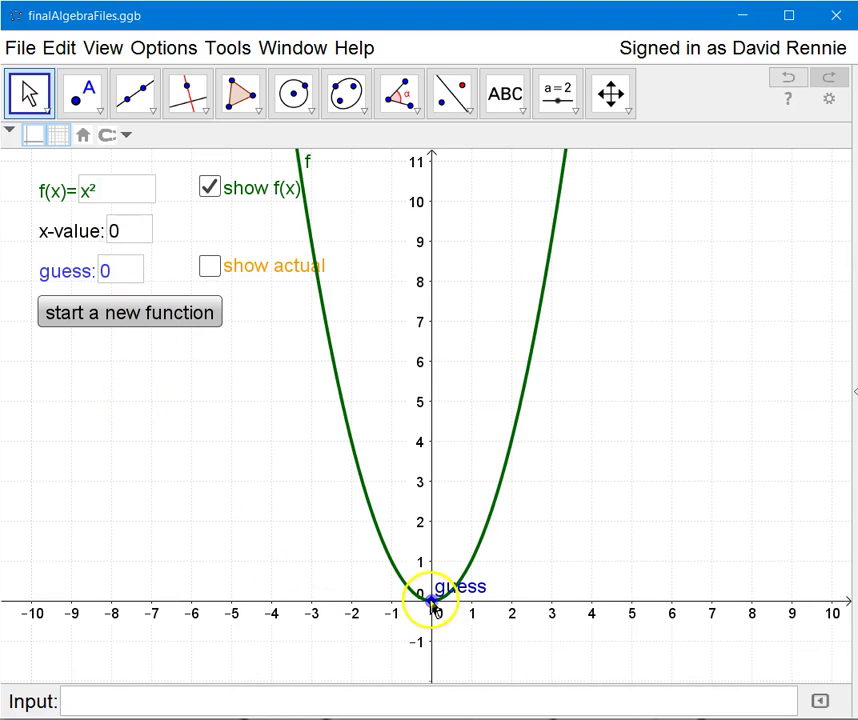
- Tick 'show actual' in finalAlgebraFiles.ggb so the actual point appears on the graph
left_click(209, 266)
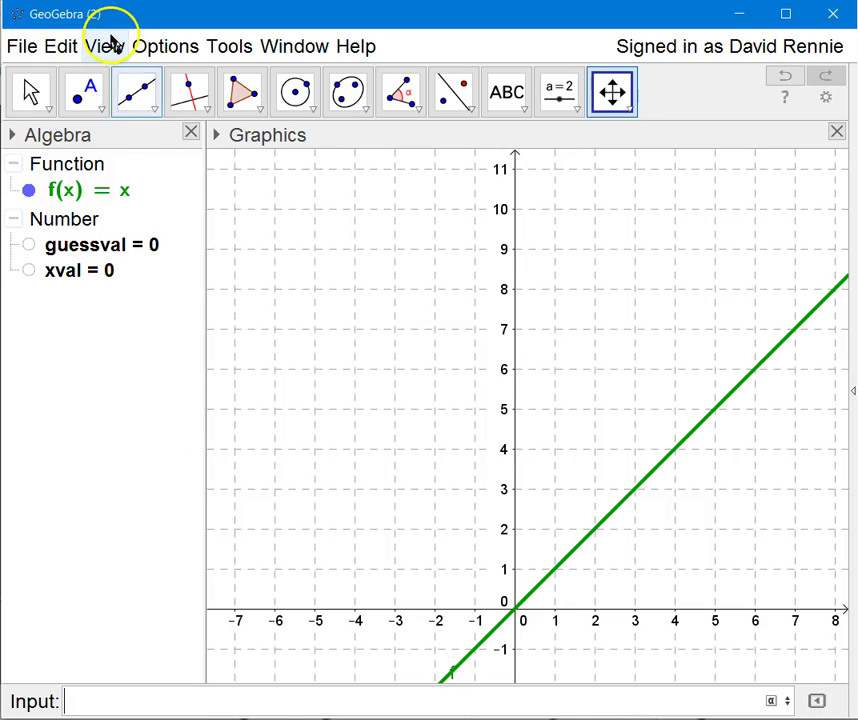
left_click(110, 44)
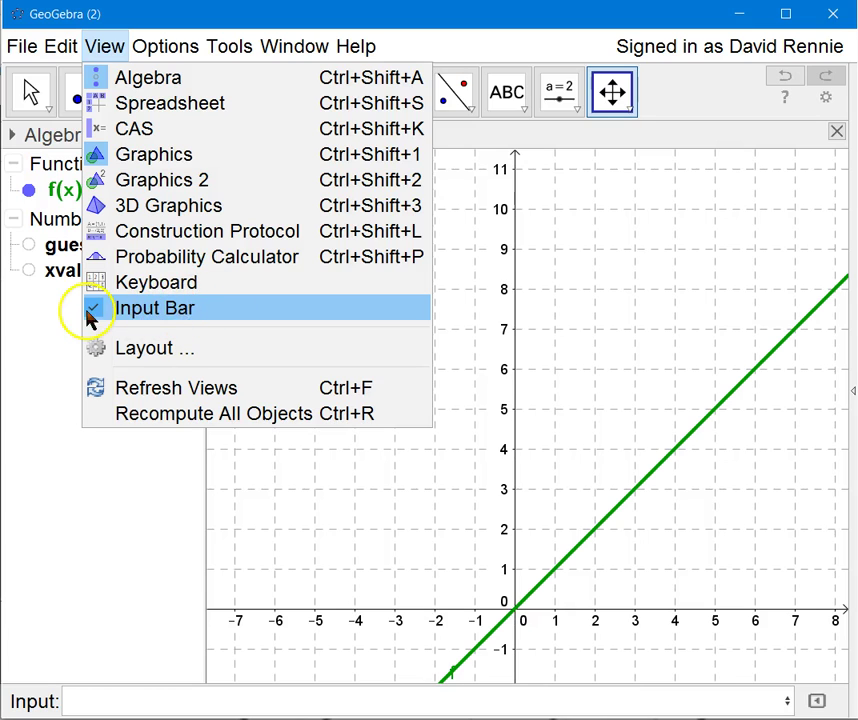
left_click(67, 622)
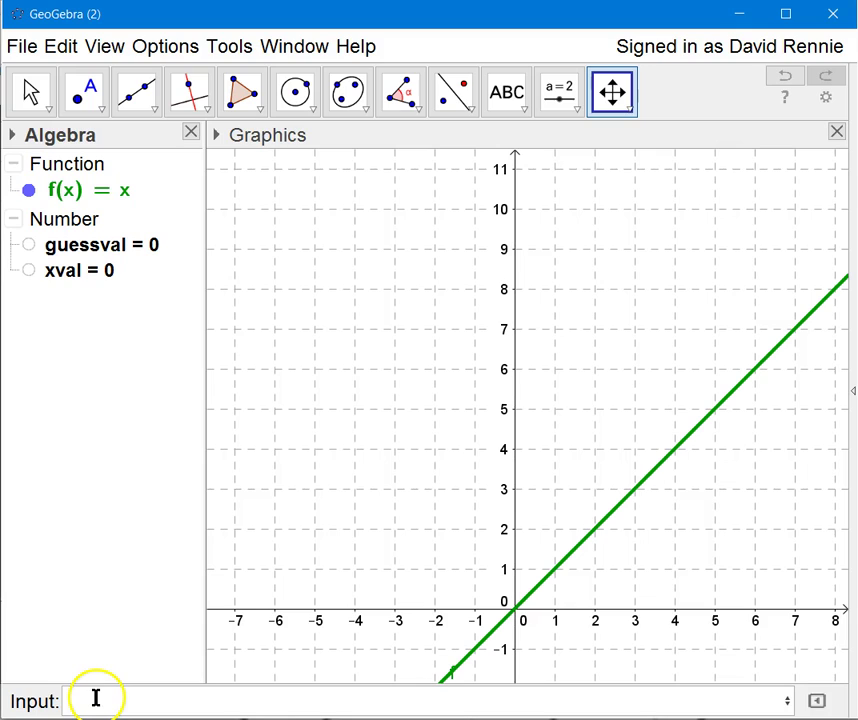
- Enter guess=(3,5) to create a vector from the origin to (3, 5), then select it
left_click(96, 697)
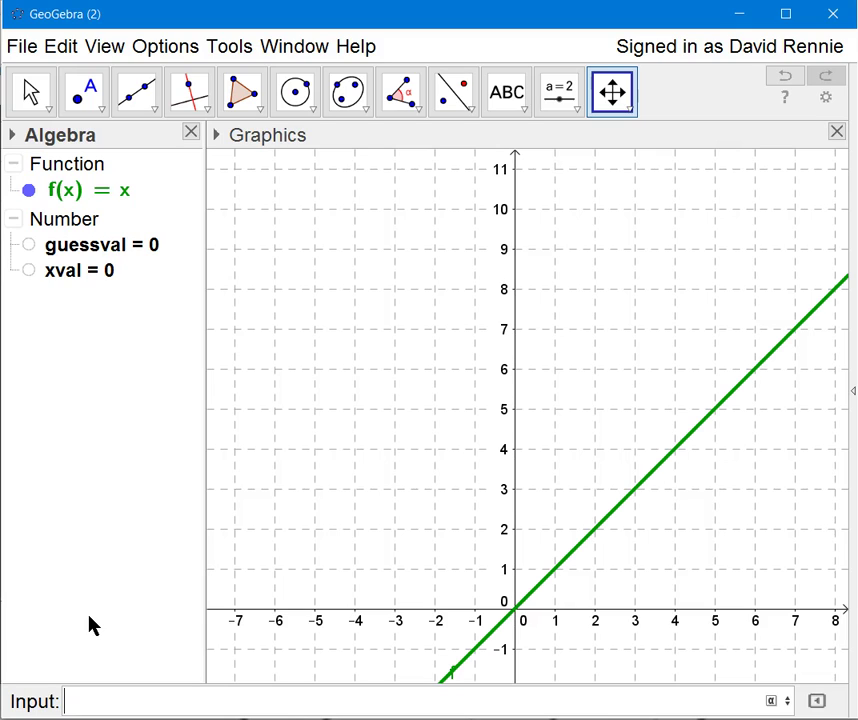
type("guess=(")
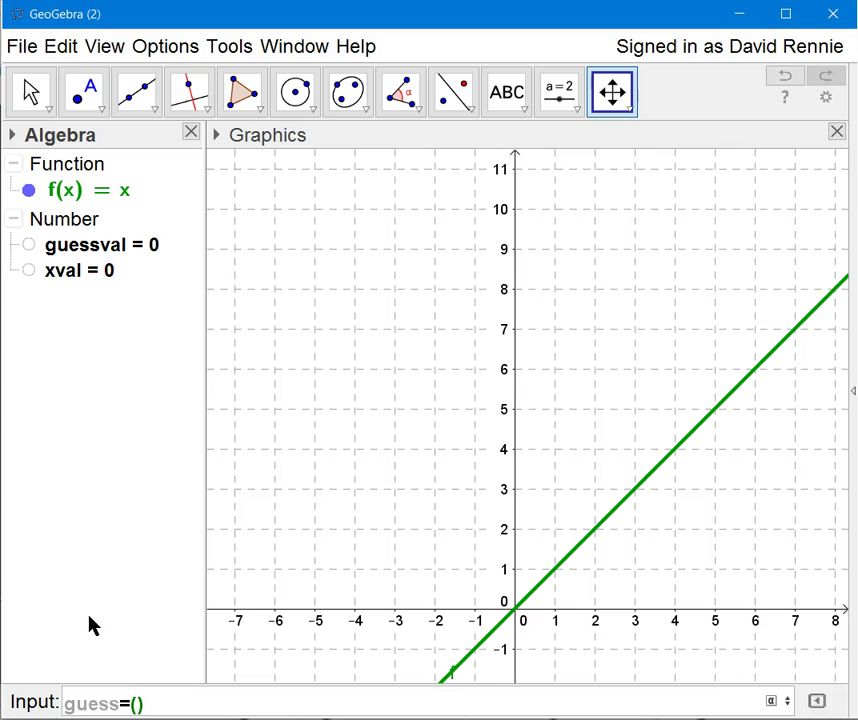
type("3,5")
left_click(190, 706)
key("Return")
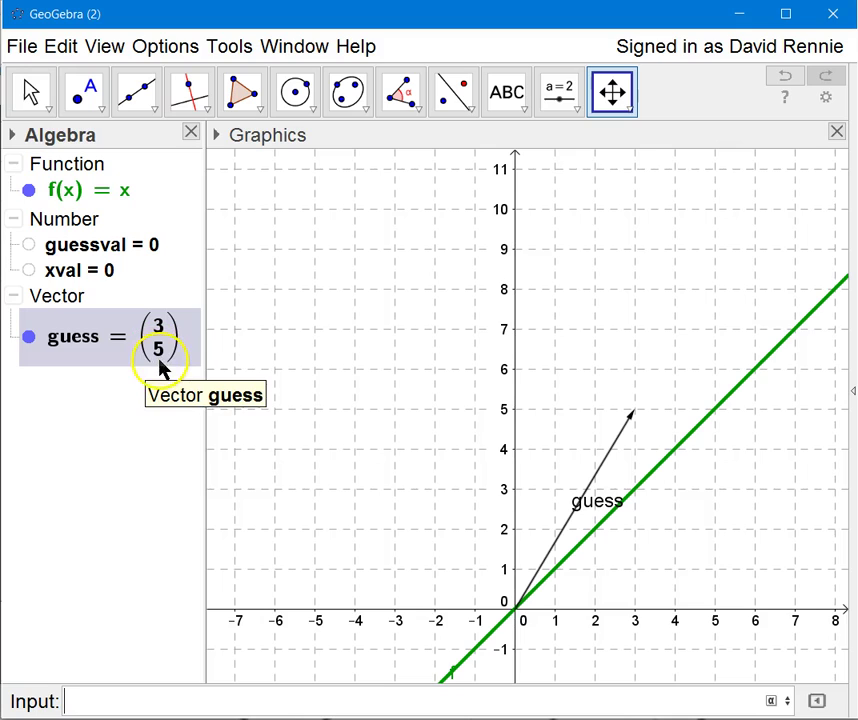
left_click(92, 378)
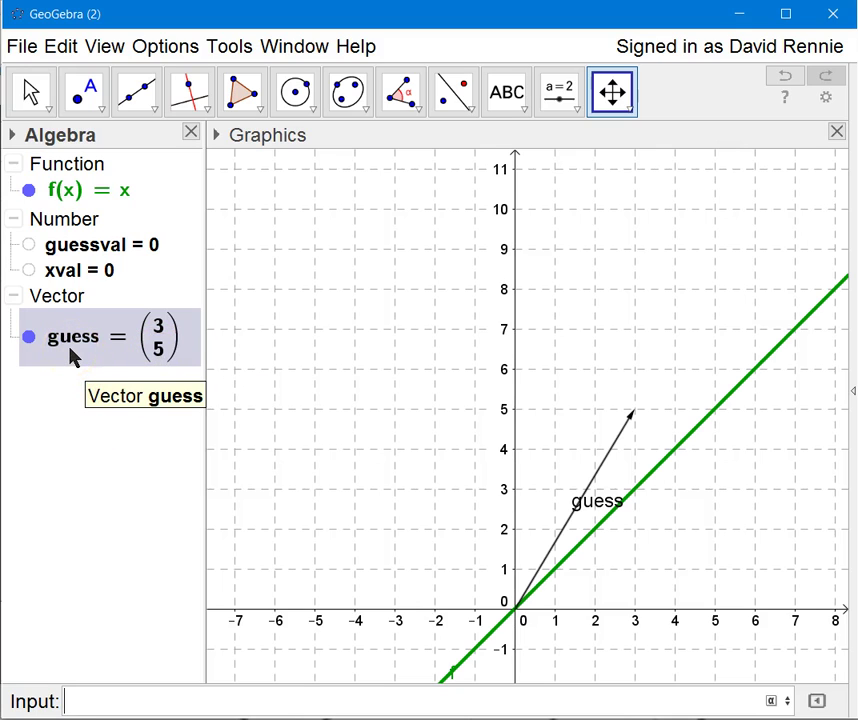
left_click(71, 345)
left_click(95, 410)
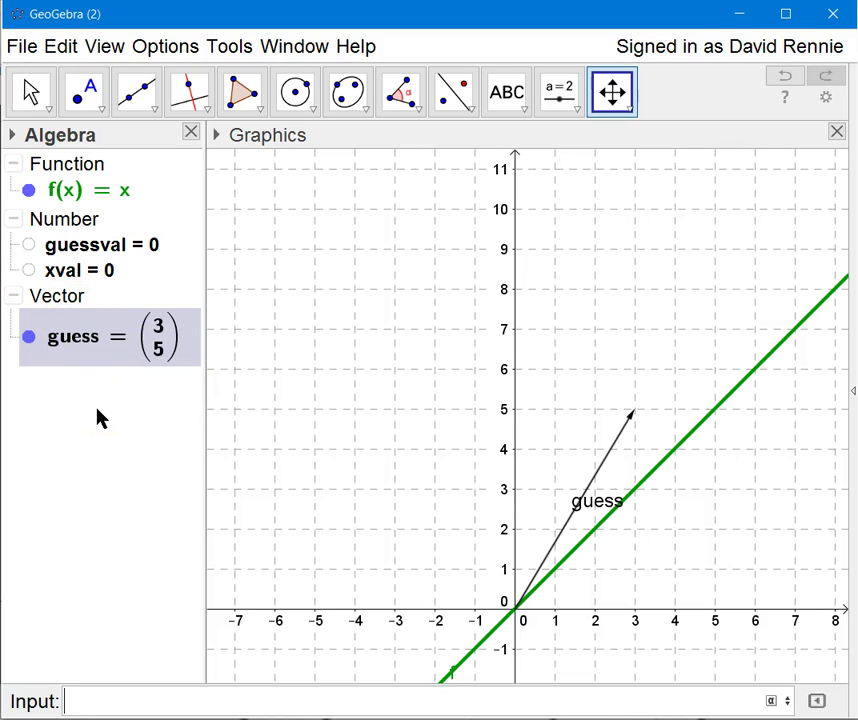
- Delete the guess vector and recreate guess as Point[{3, 5}] using the Point autocomplete
right_click(57, 299)
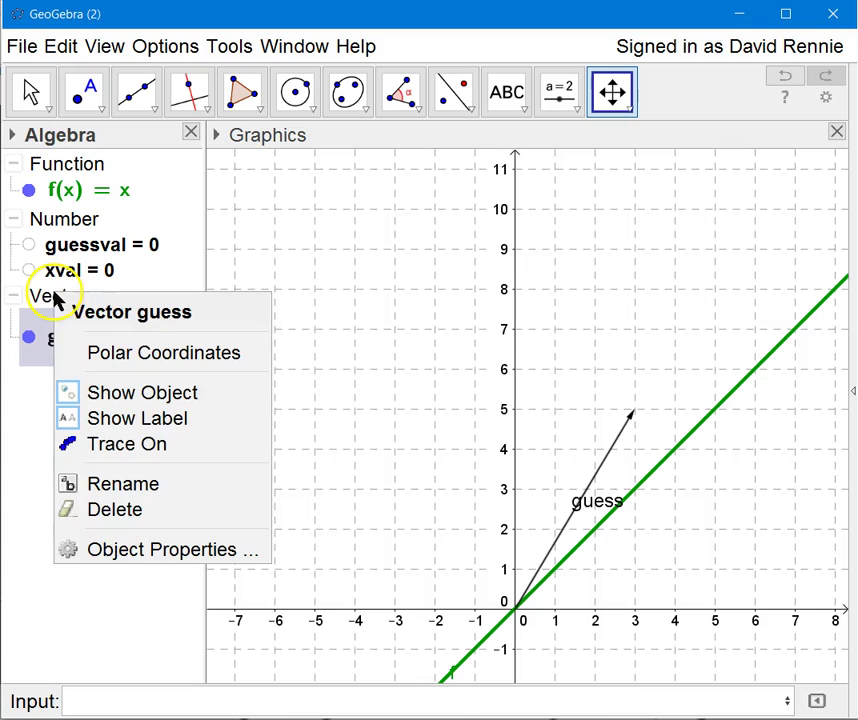
left_click(150, 512)
left_click(137, 697)
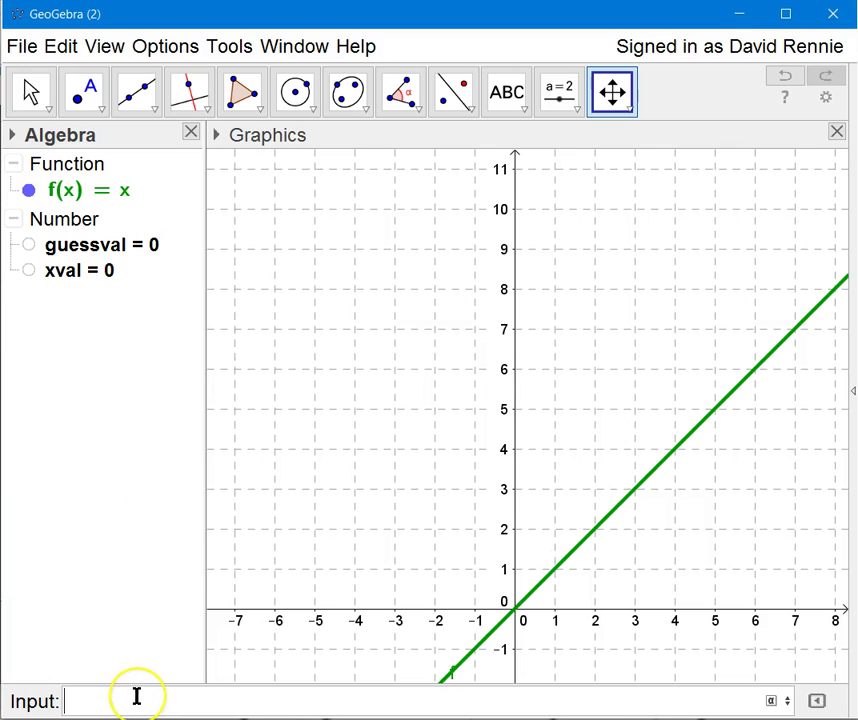
type("guess=")
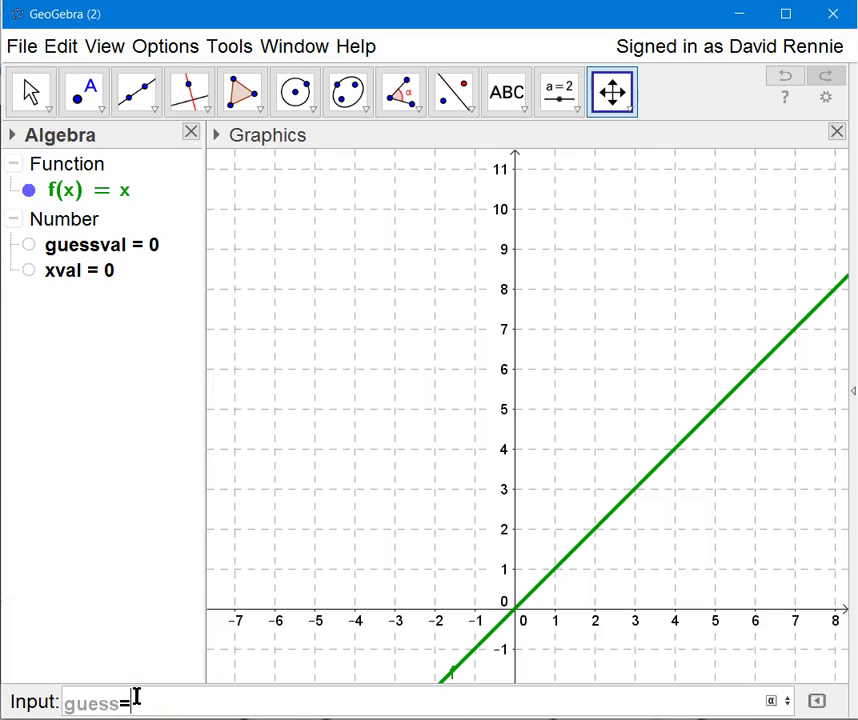
type("Poin")
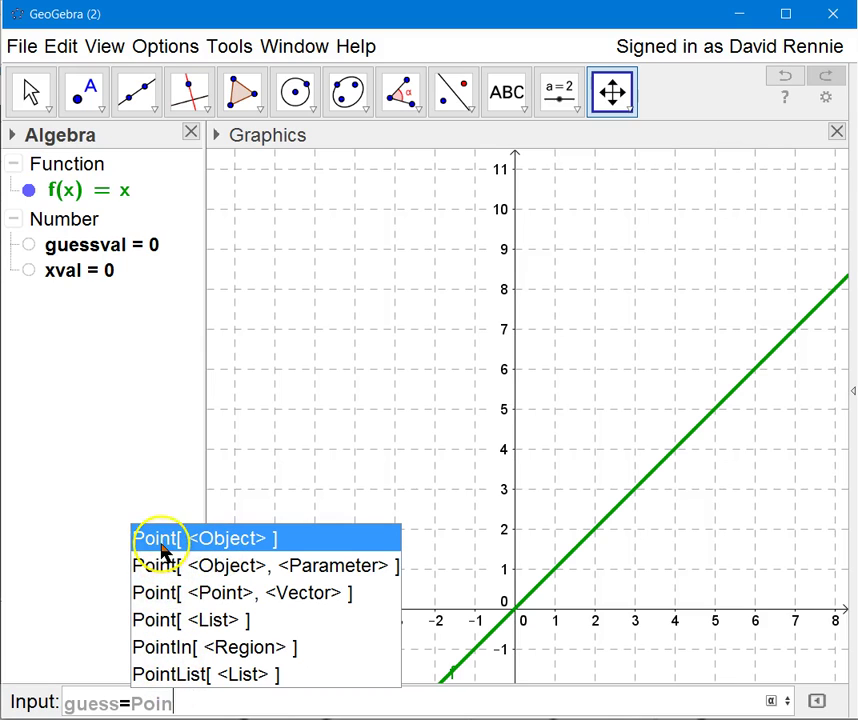
left_click(162, 545)
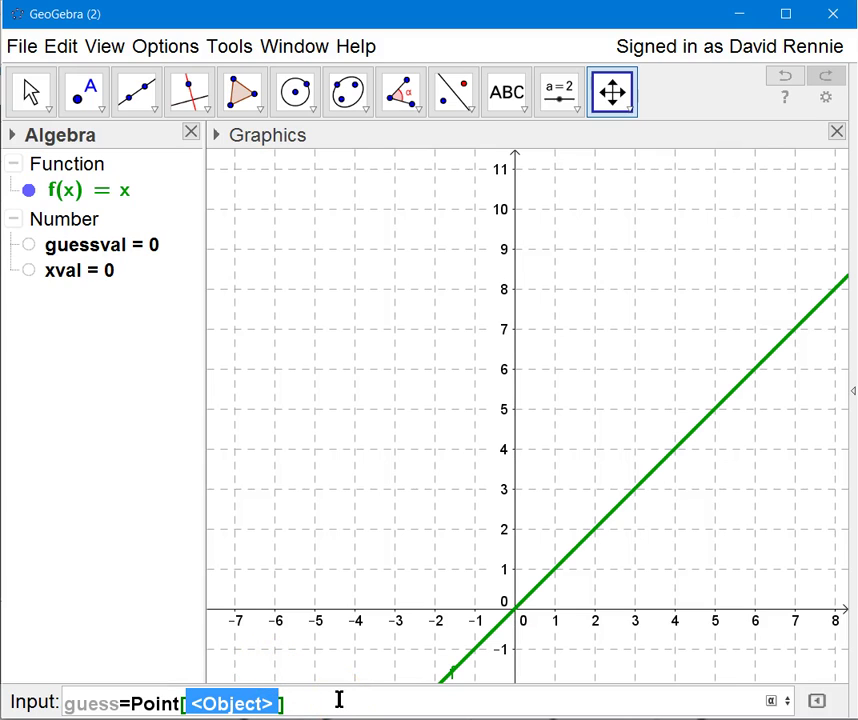
type("{")
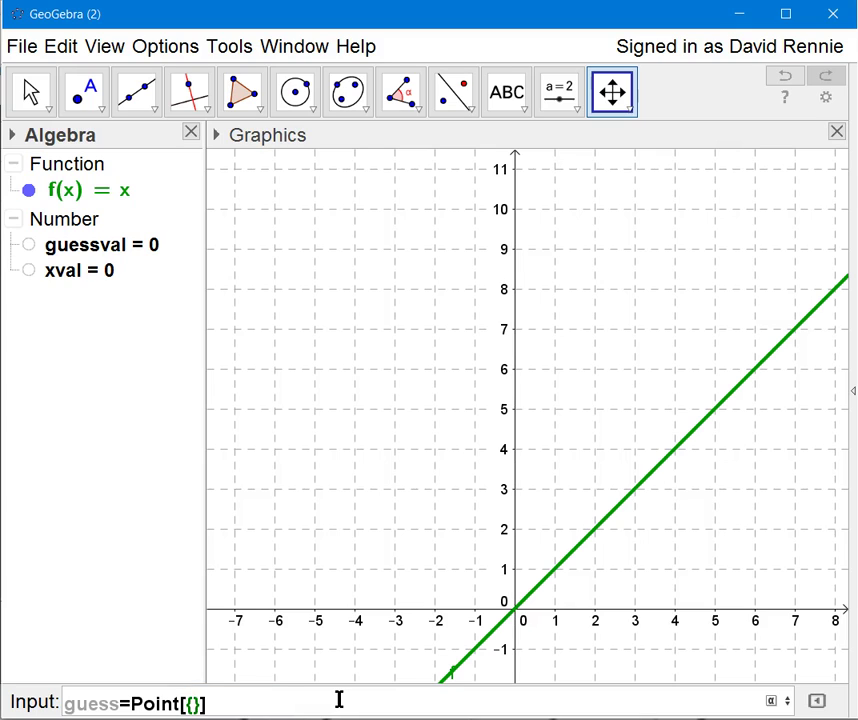
left_click(188, 704)
type("0,")
key("BackSpace")
key("BackSpace")
type("3, 5")
key("Return")
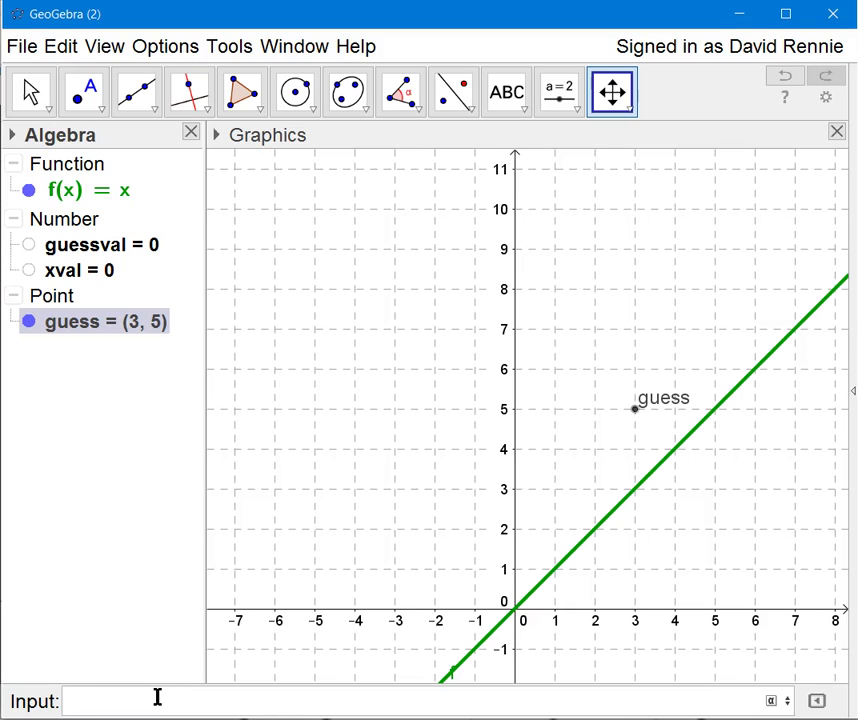
- Edit the recalled guess command so guess becomes Point[{xval, guessval}], placing it at (0, 0)
key("Up")
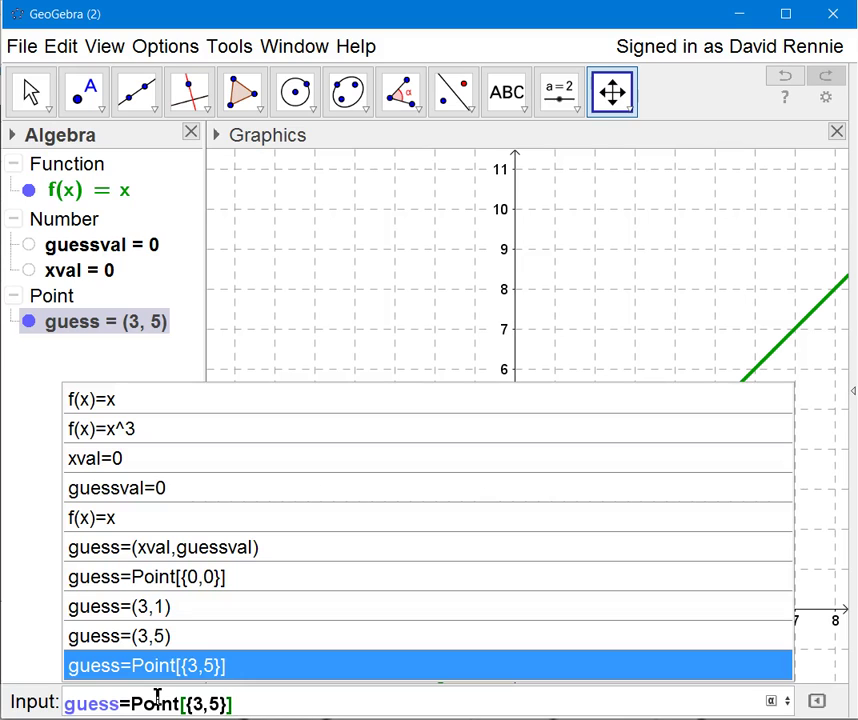
left_click(220, 703)
key("Escape")
left_click(279, 705)
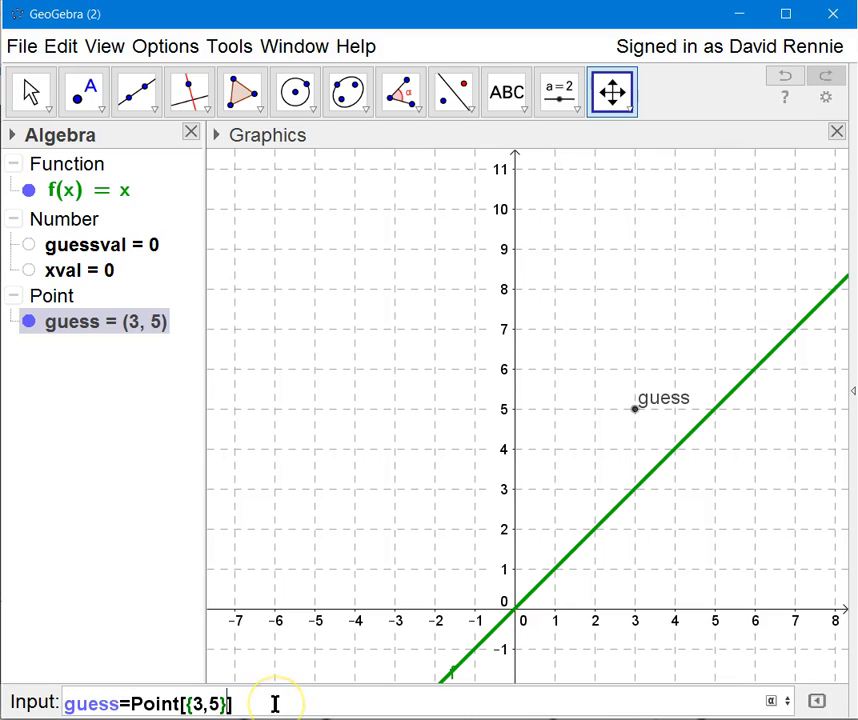
key("Left")
key("Left")
key("Left")
key("Left")
key("shift+Left")
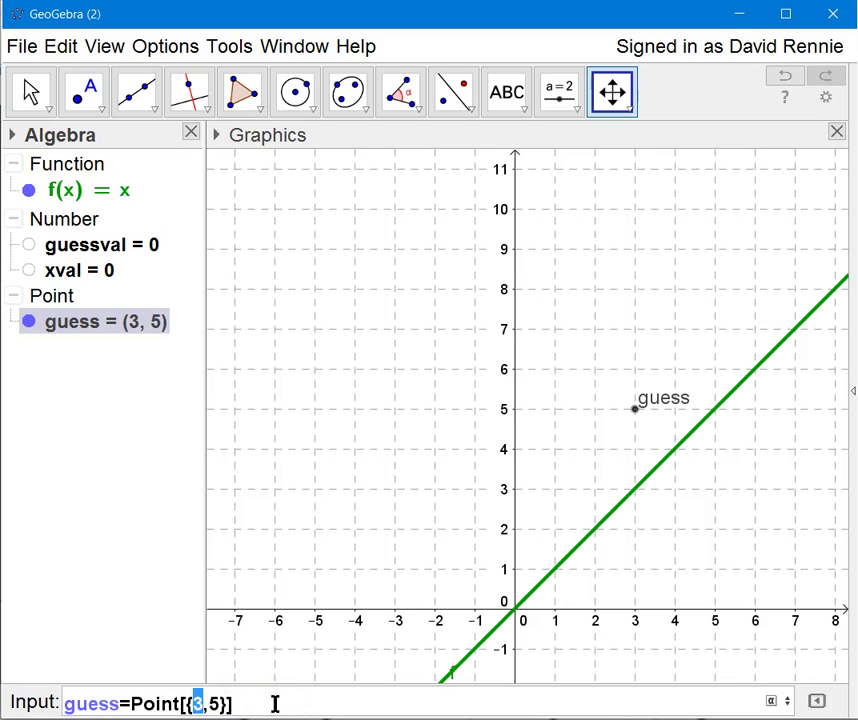
type("xval")
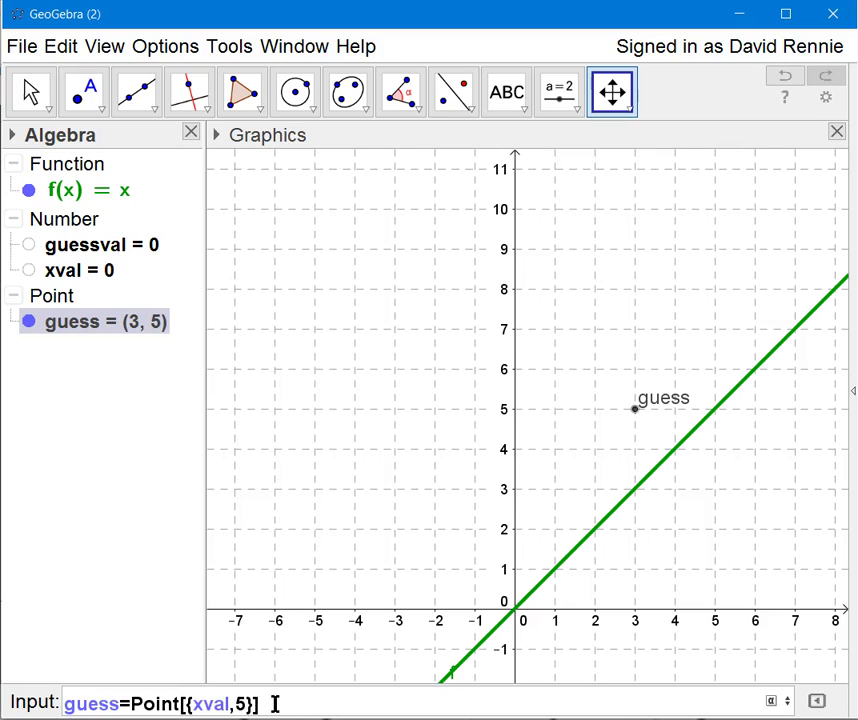
key("Right")
key("shift+Right")
type("guessval")
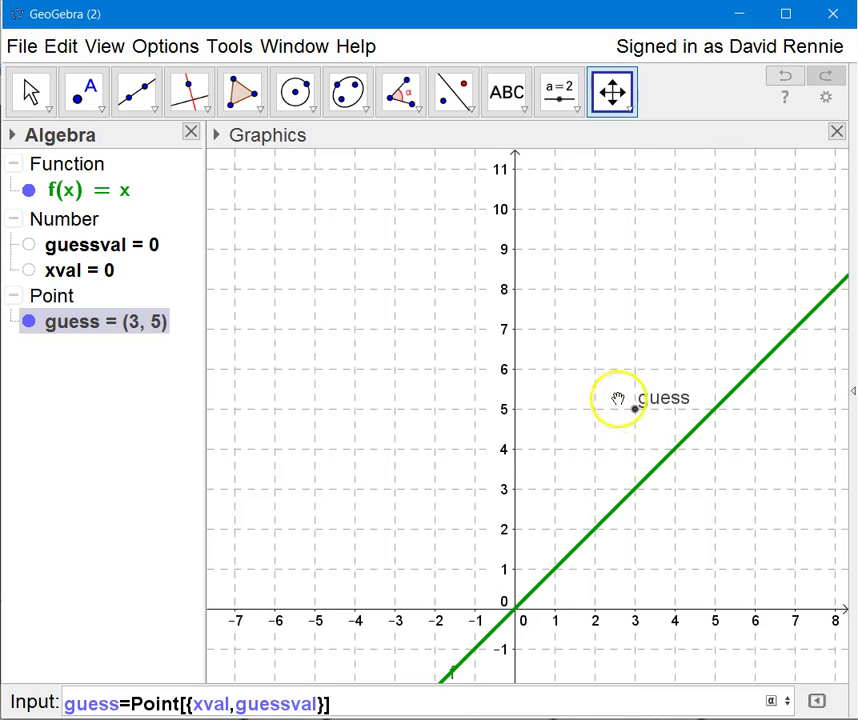
key("Return")
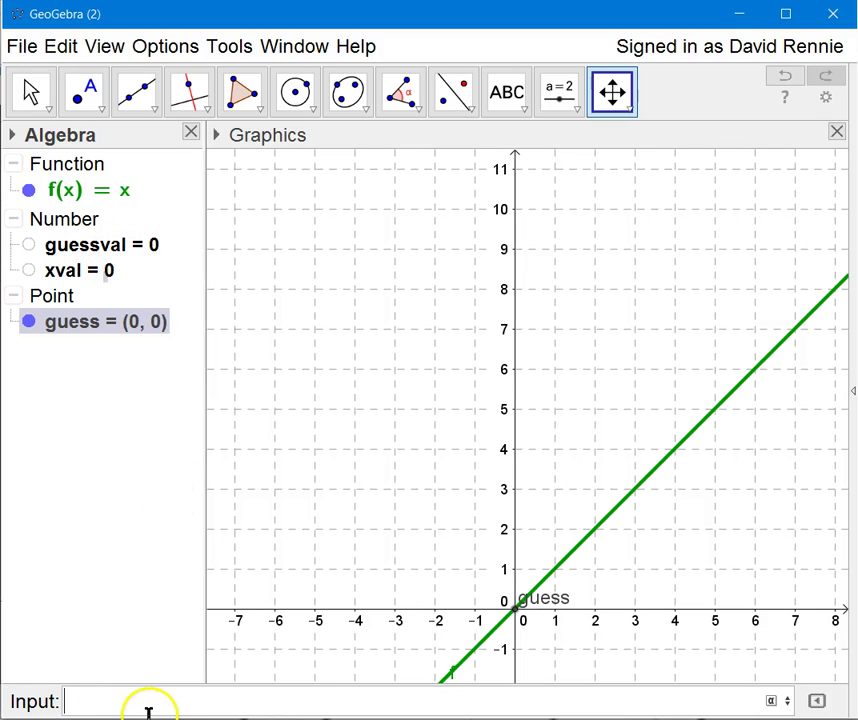
- Enter guessval=6, fixing the 'guessvsl' typo, so guess moves to (0, 6)
left_click(161, 703)
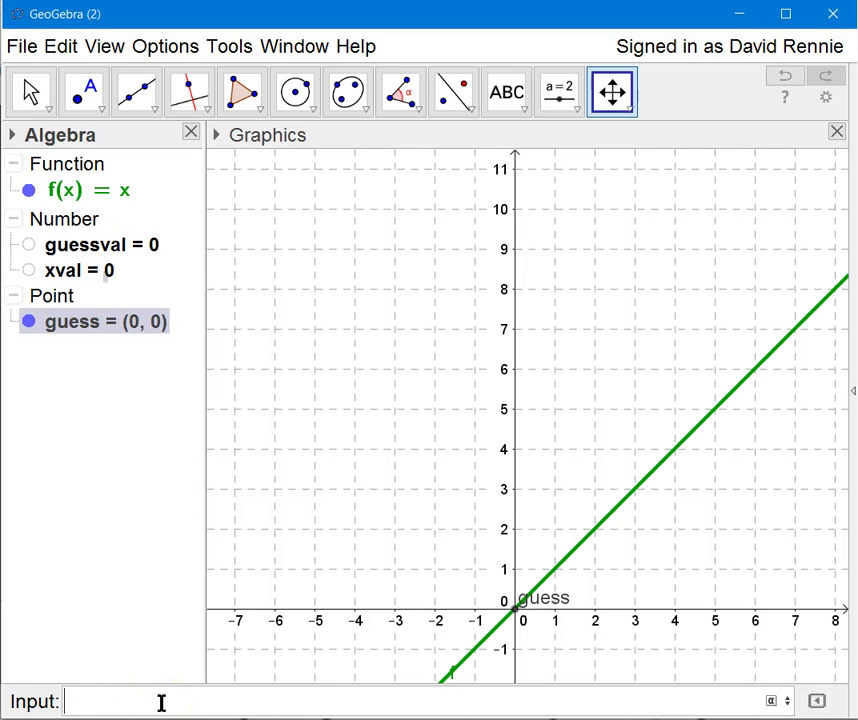
type("guessvsl")
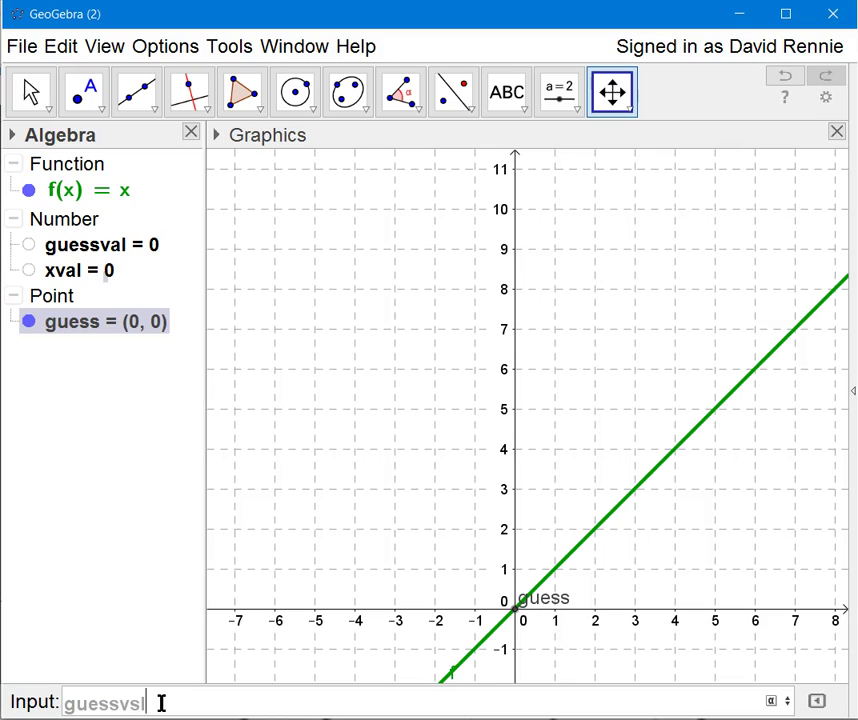
type("=6")
left_click(279, 682)
key("Left")
key("Left")
key("Left")
key("BackSpace")
type("a")
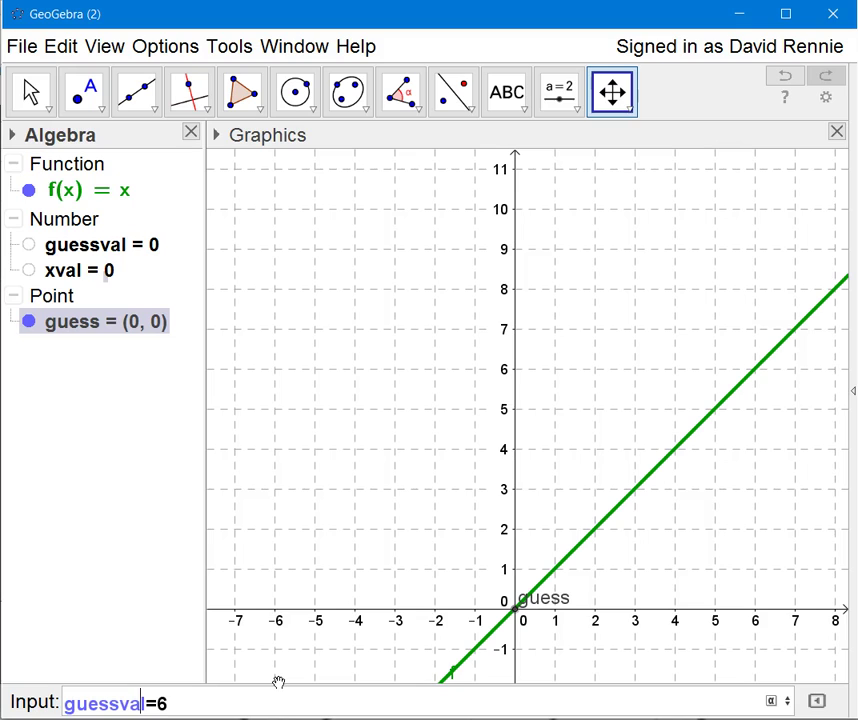
key("Right")
key("Right")
key("Right")
key("Return")
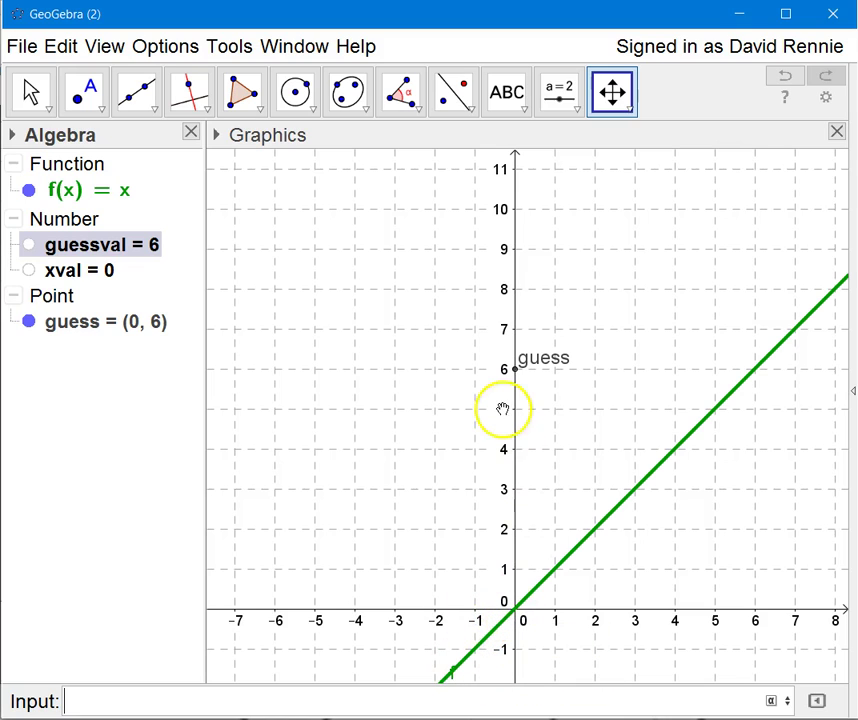
mouse_move(508, 370)
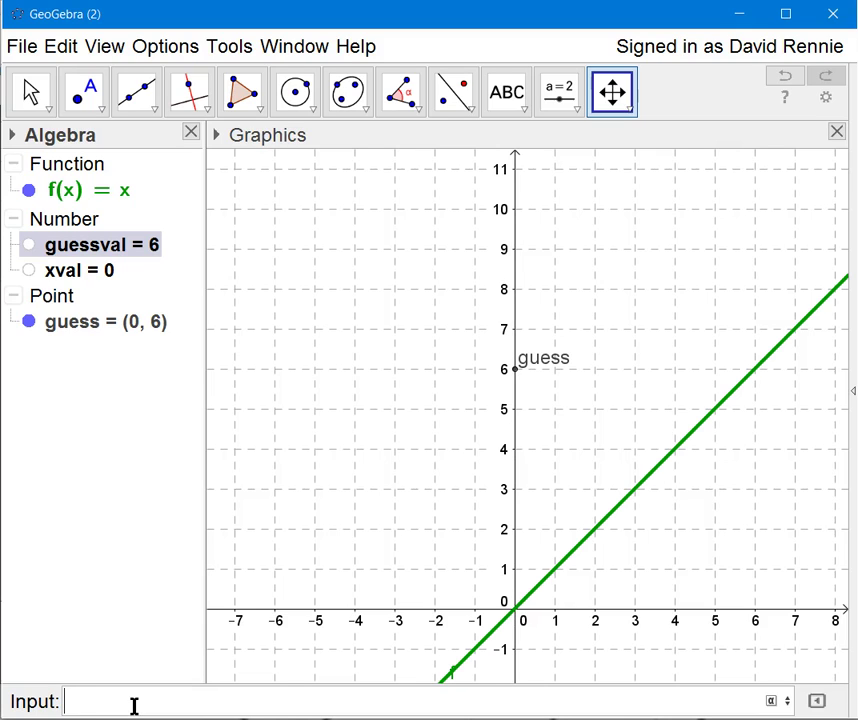
- Start defining actual=Point[{xval, ...}] with the Point command autocomplete
type("actual")
left_click(187, 707)
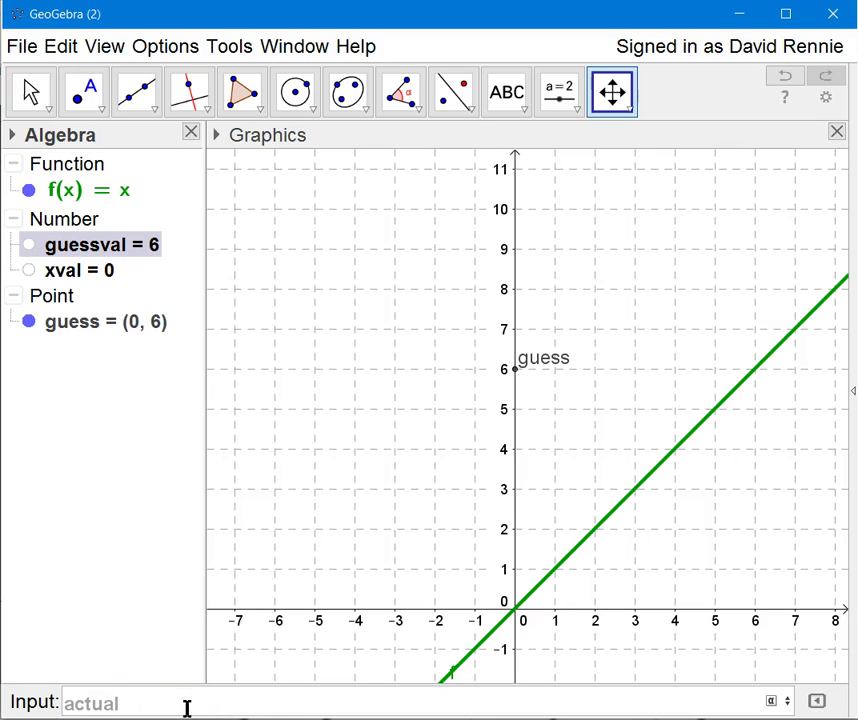
type("=P")
key("BackSpace")
key("BackSpace")
type("oin")
key("Return")
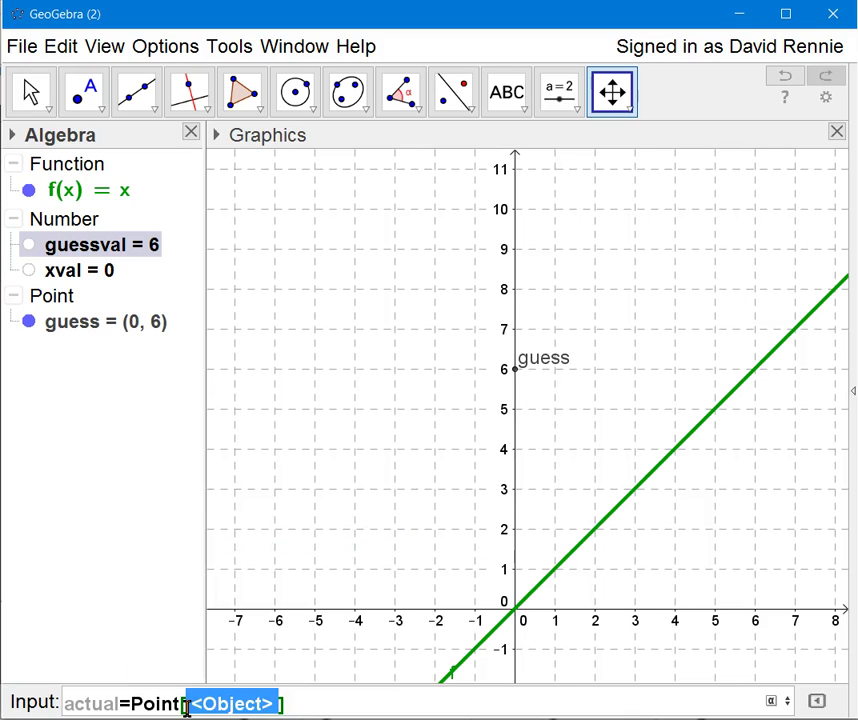
type("{")
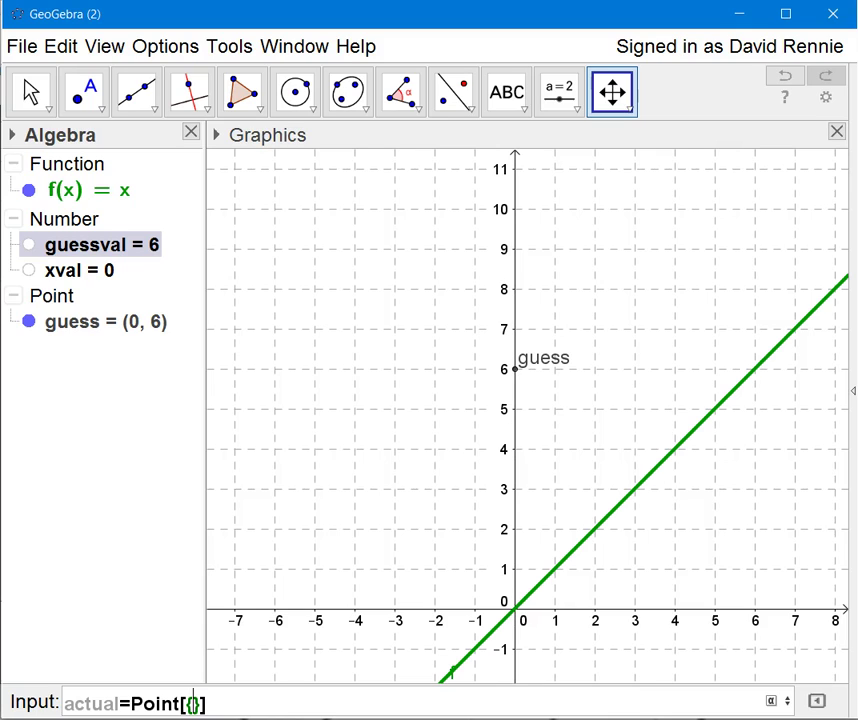
type("xval")
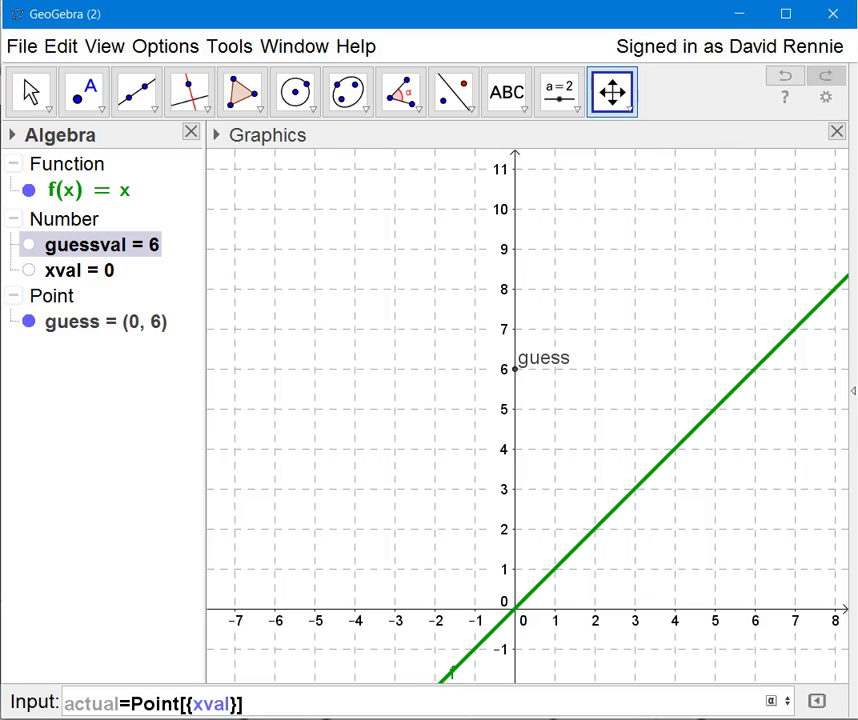
type(",")
- Finish the second coordinate as f(xval), creating point actual at (0, 0) on the line
type("f(")
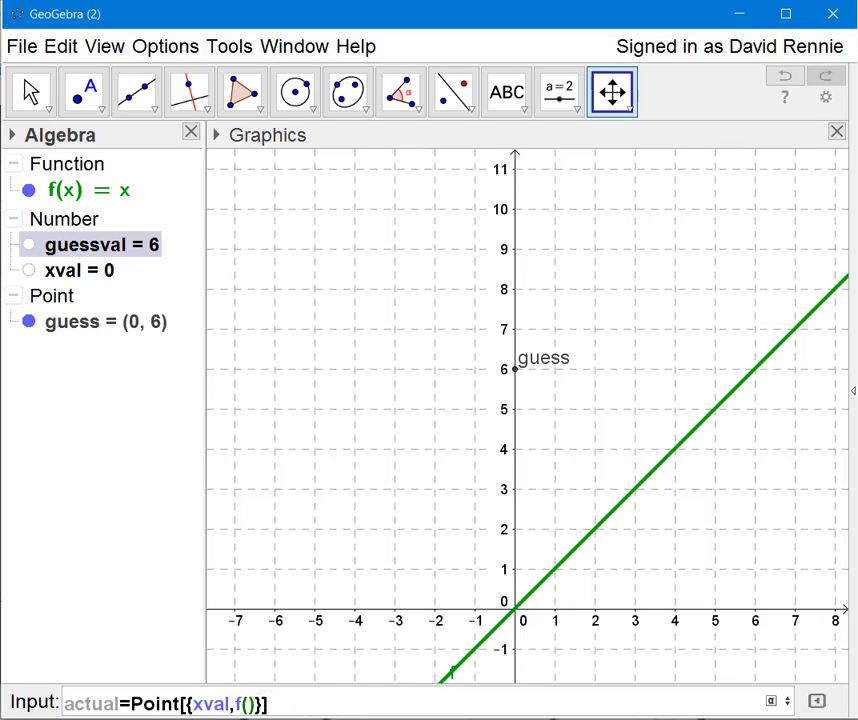
type("xval")
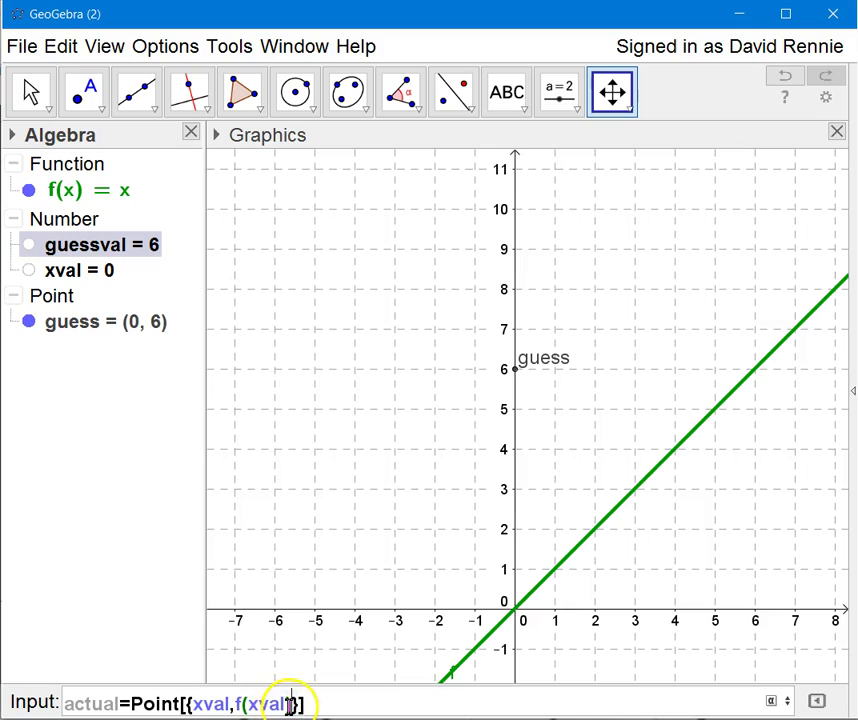
key("Left")
key("Left")
key("Left")
key("Left")
key("Left")
key("Left")
key("Left")
key("Left")
key("Left")
key("Left")
key("Left")
key("Left")
key("Left")
key("Left")
key("Right")
key("Right")
key("Right")
key("Right")
key("Right")
key("shift+Right")
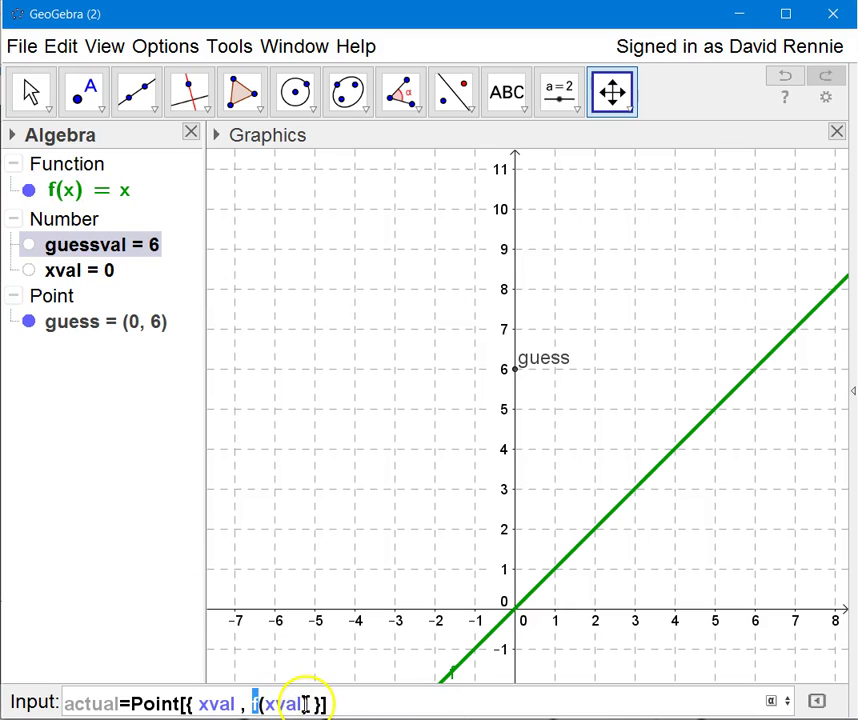
key("Right")
key("Right")
key("Right")
key("Right")
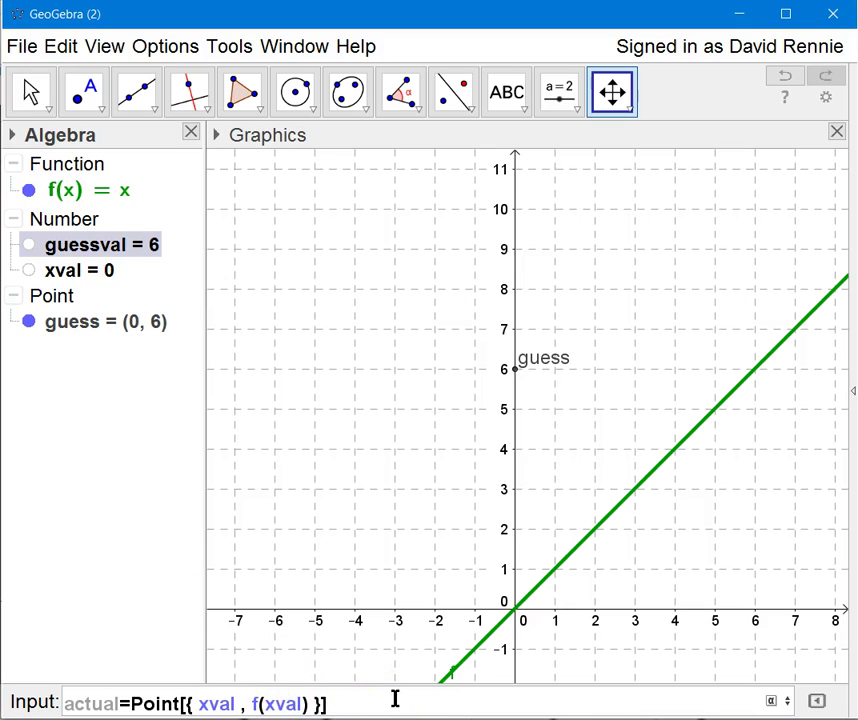
key("Return")
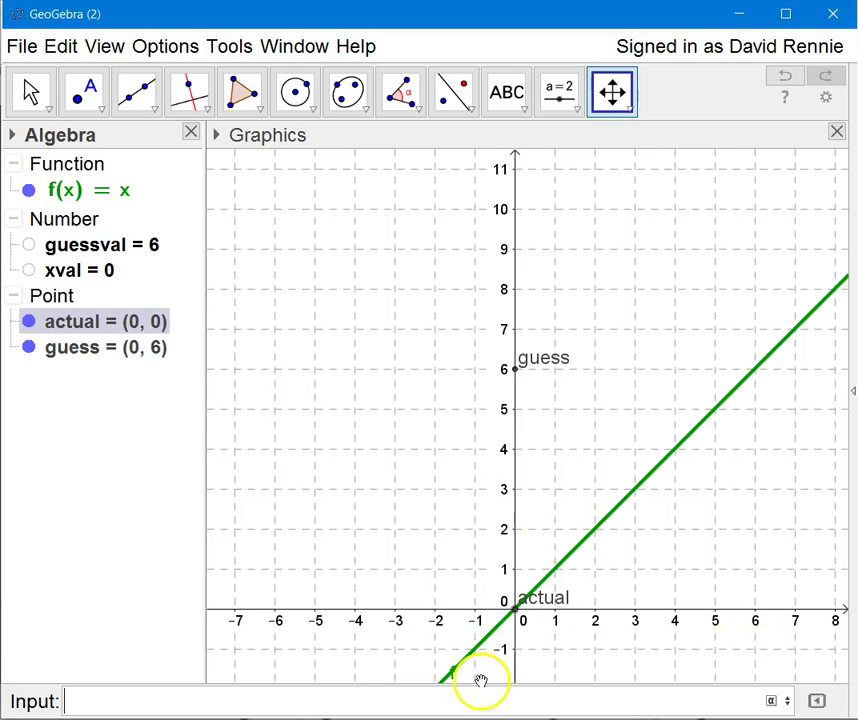
- Enter xval=3, moving actual to (3, 3) and guess to (3, 6)
left_click(226, 708)
type("xval")
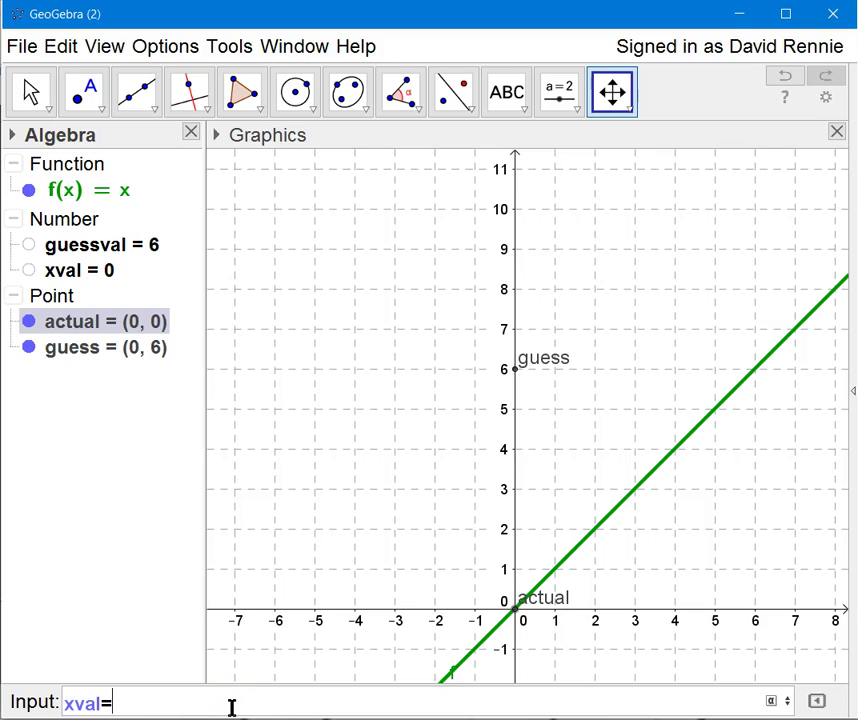
type("=3")
key("Return")
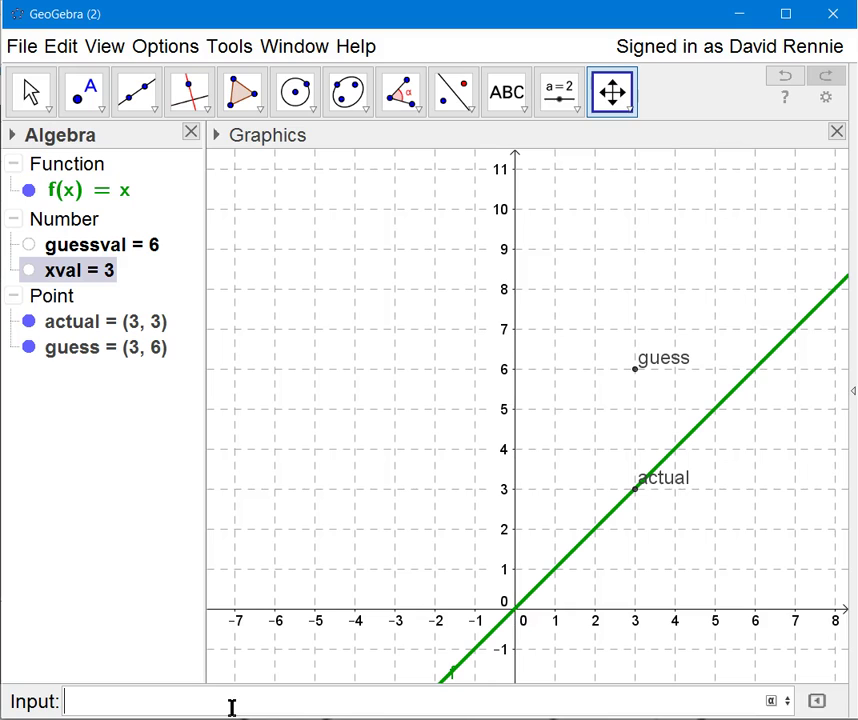